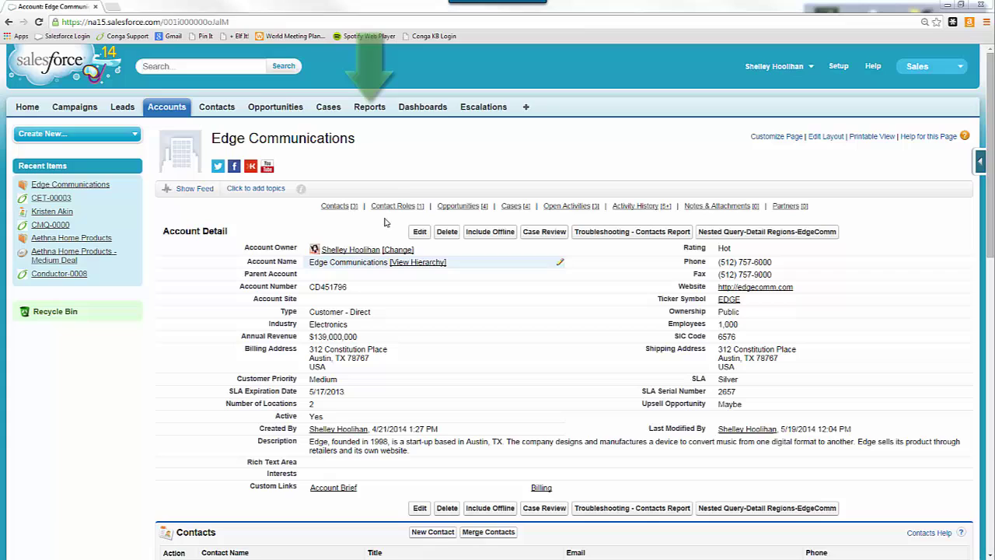
Create a new report using the Opportunities report type from the Opportunities category
{"action": "left_click", "coordinate": [370, 107]}
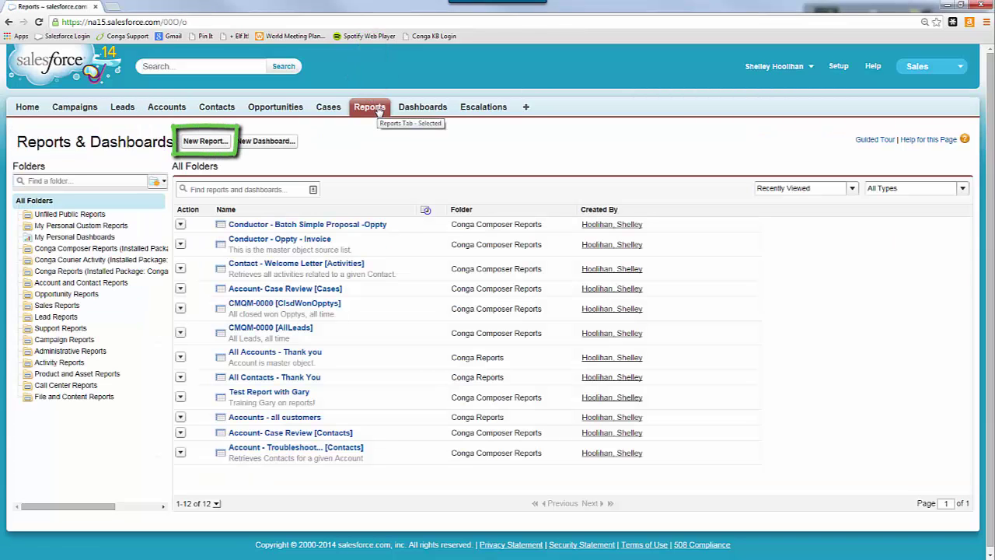
{"action": "left_click", "coordinate": [201, 148]}
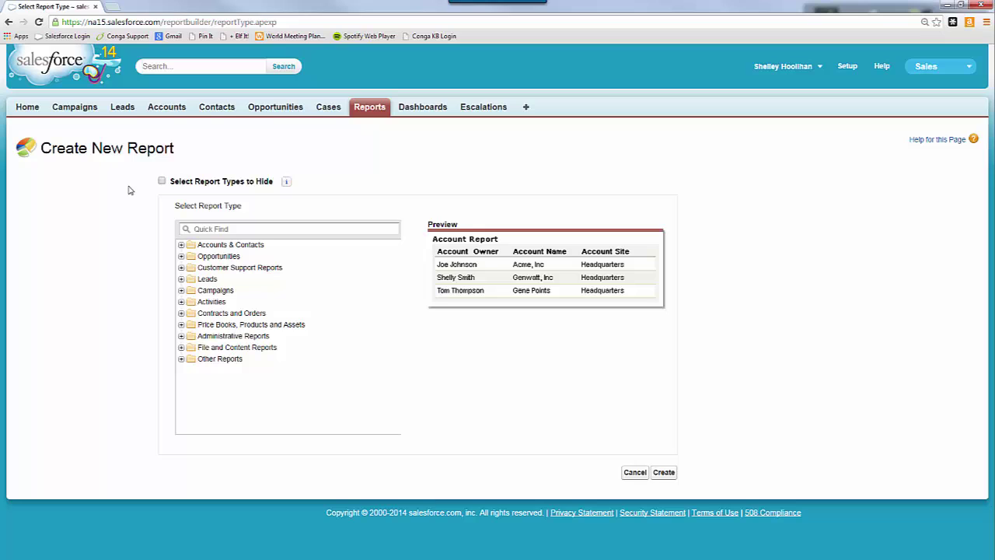
{"action": "left_click", "coordinate": [181, 258]}
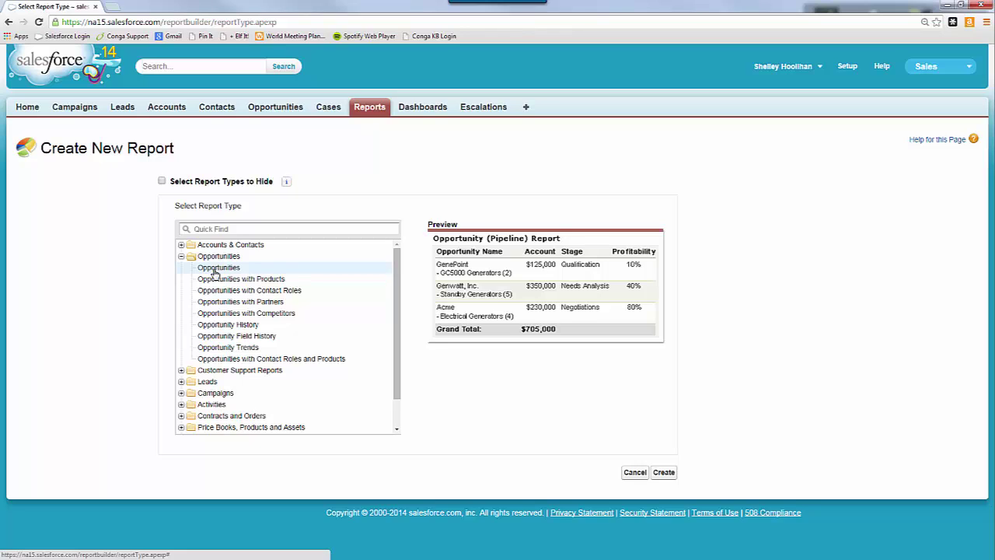
{"action": "left_click", "coordinate": [672, 474]}
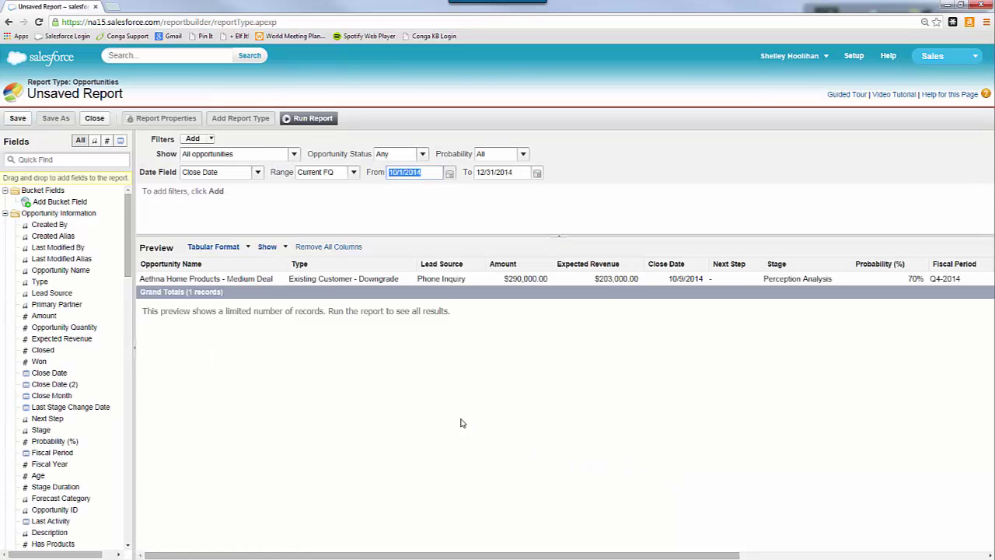
Remove all default columns from the report and add the Opportunity Name column
{"action": "left_click", "coordinate": [351, 249]}
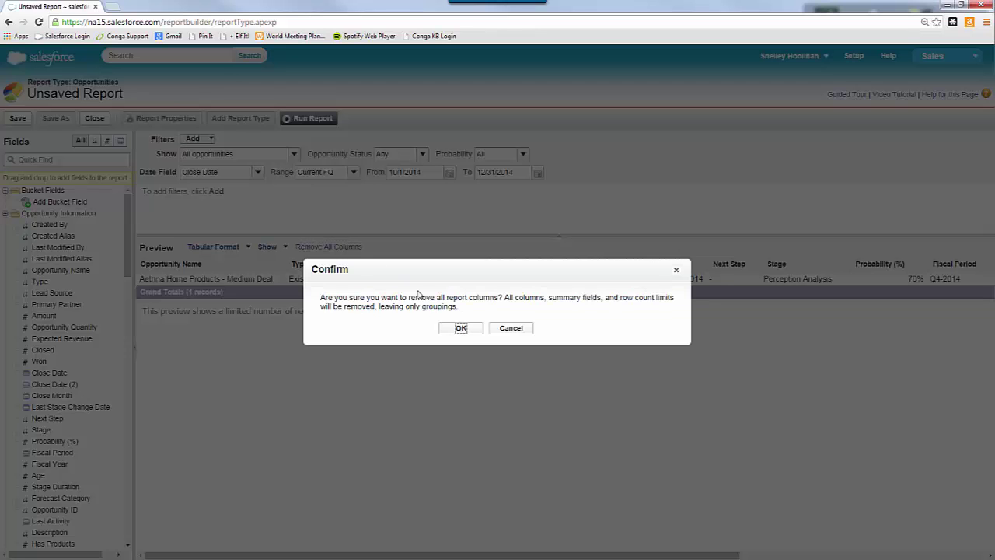
{"action": "left_click", "coordinate": [460, 328]}
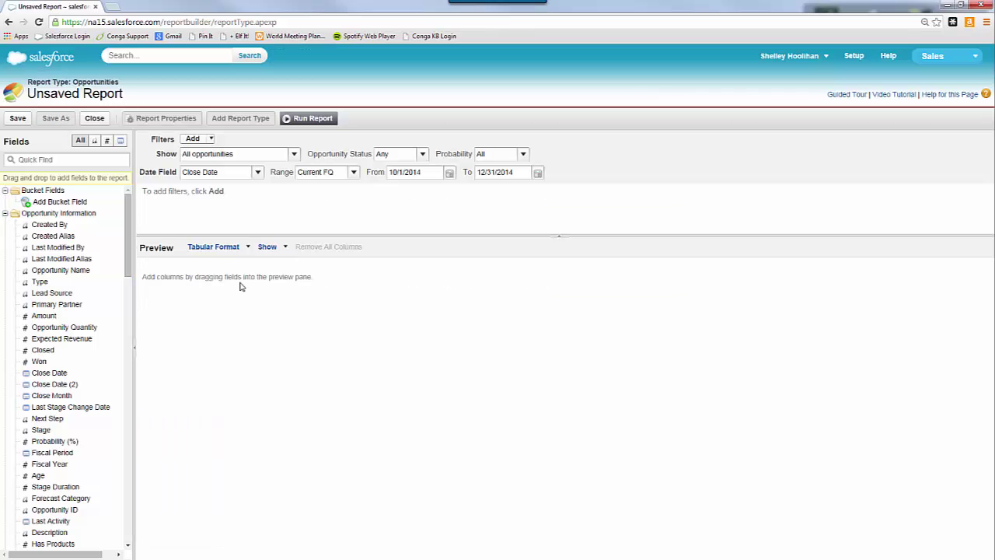
{"action": "left_click", "coordinate": [82, 159]}
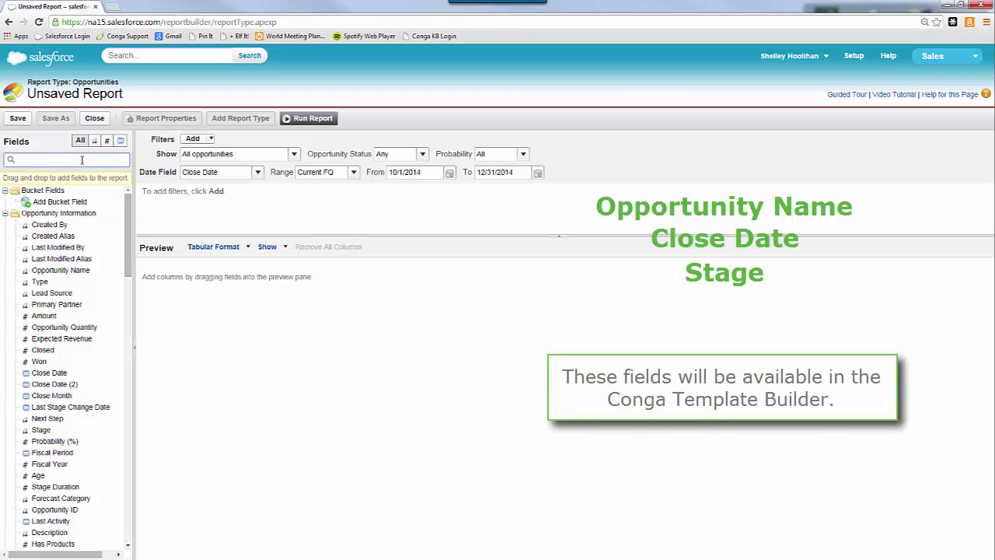
{"action": "type", "text": "name"}
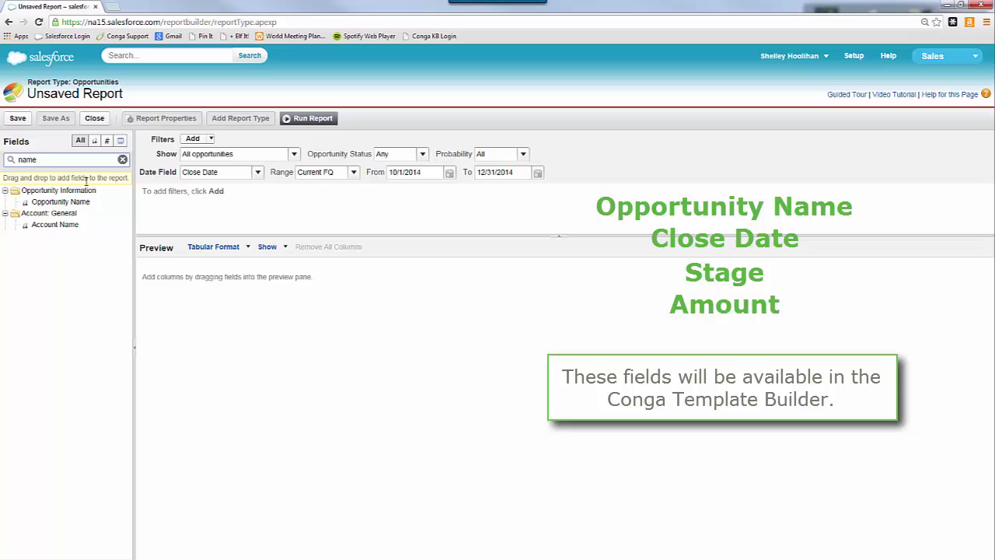
{"action": "double_click", "coordinate": [83, 202]}
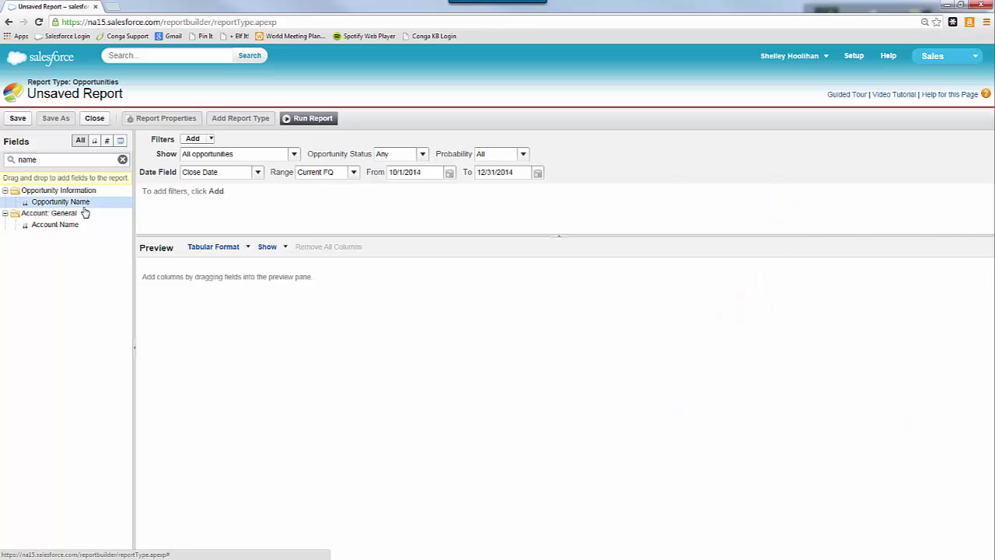
Add the Close Date, Stage and Amount fields as columns after Opportunity Name
{"action": "left_click", "coordinate": [123, 159]}
{"action": "type", "text": "close"}
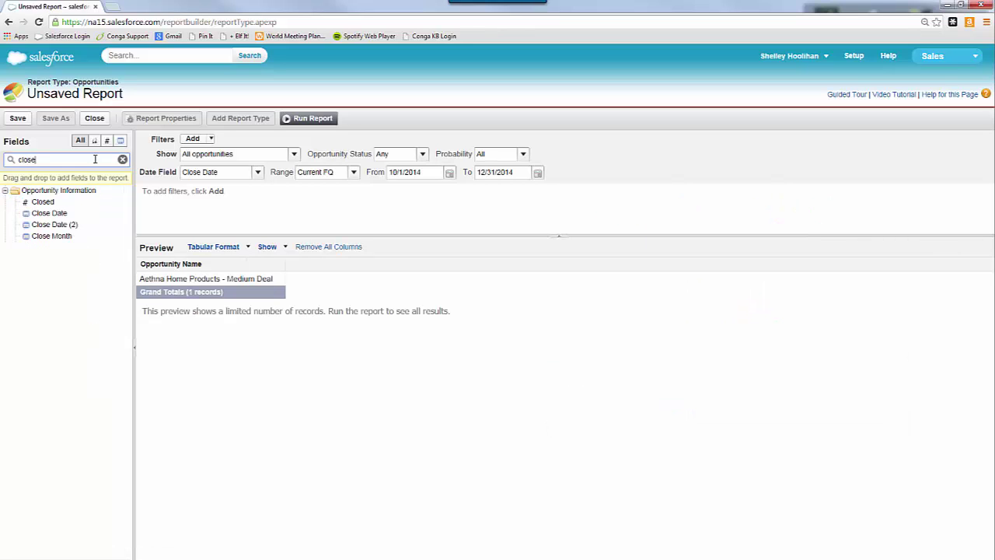
{"action": "double_click", "coordinate": [74, 218]}
{"action": "left_click", "coordinate": [122, 160]}
{"action": "type", "text": "stage"}
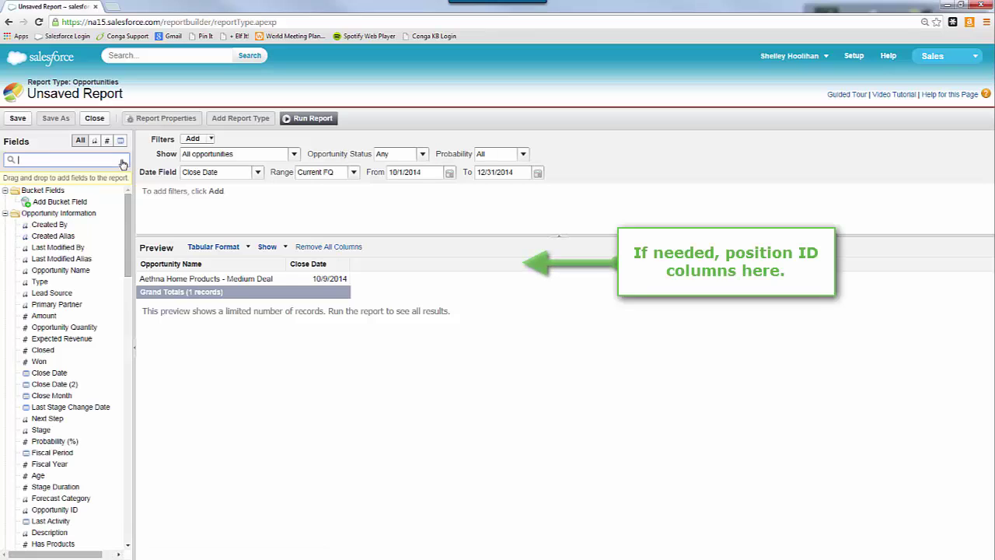
{"action": "double_click", "coordinate": [40, 213]}
{"action": "left_click", "coordinate": [122, 159]}
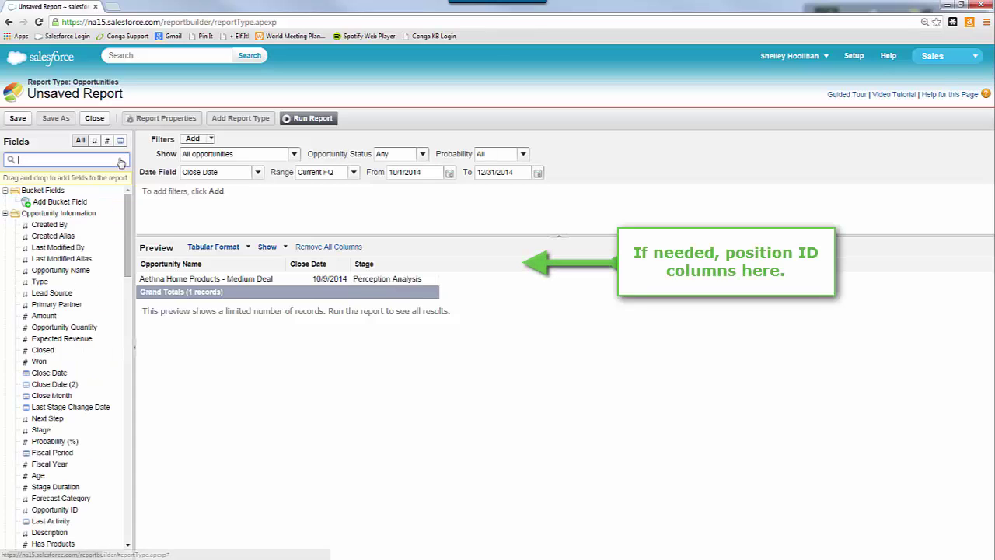
{"action": "type", "text": "amount"}
{"action": "double_click", "coordinate": [112, 205]}
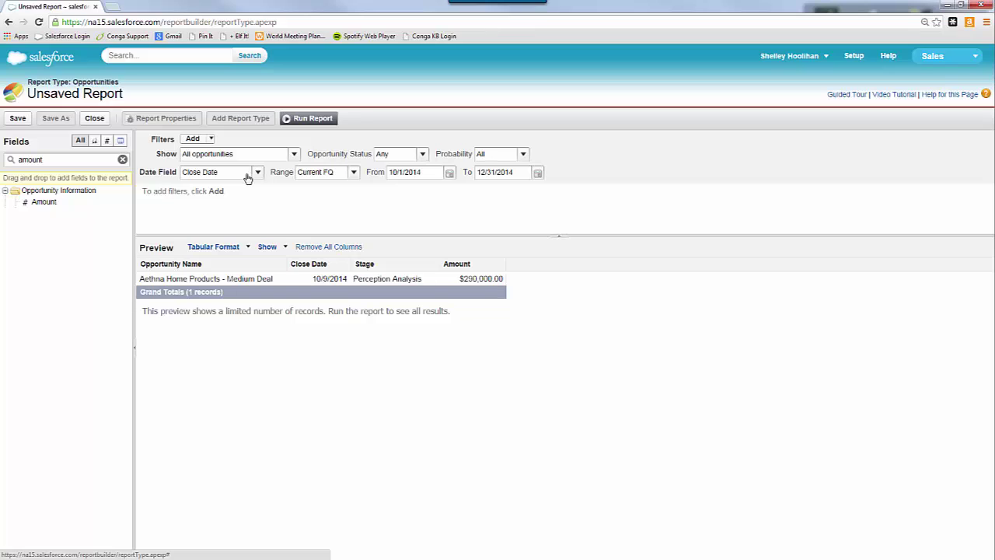
Add a filter for Account ID equals a blank value and set the Close Date range to All Time
{"action": "left_click", "coordinate": [195, 139]}
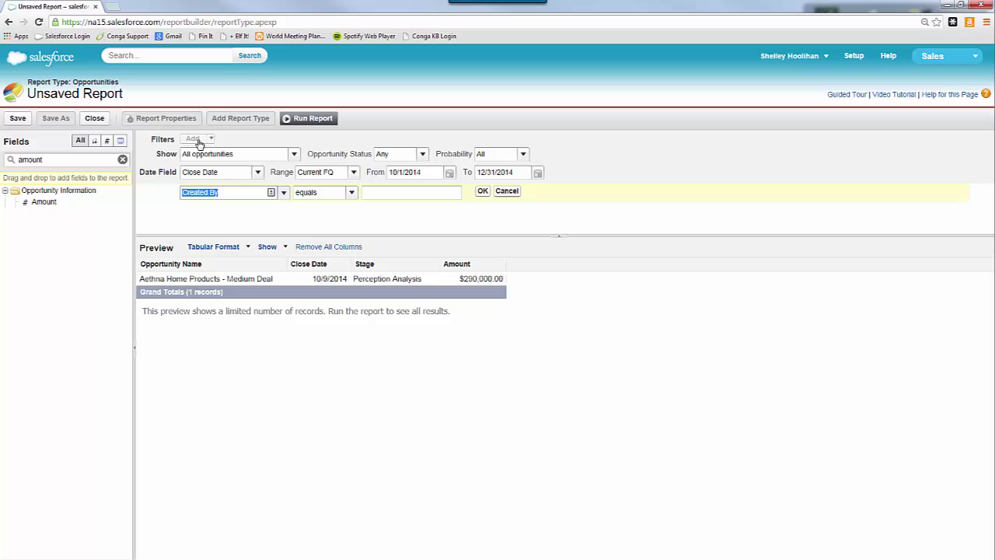
{"action": "type", "text": "account"}
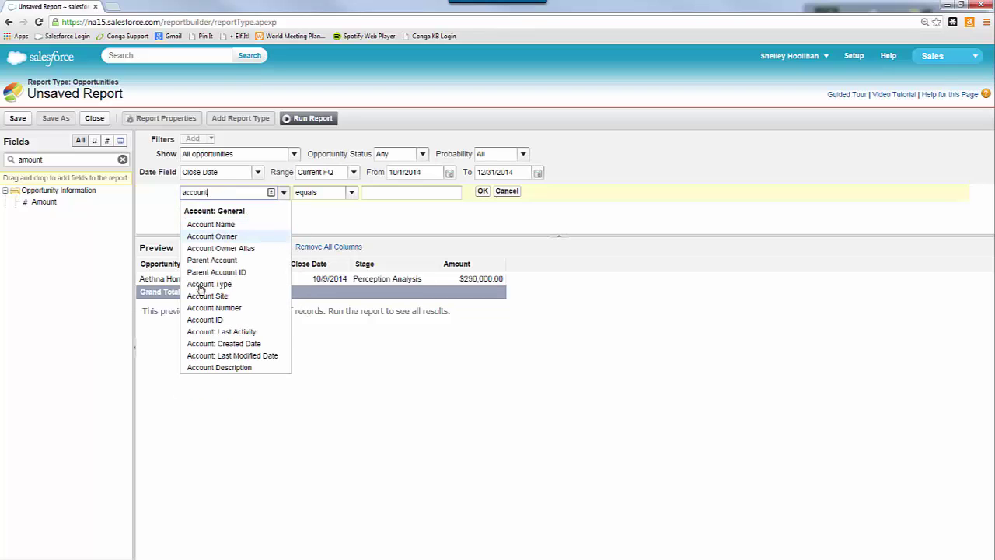
{"action": "left_click", "coordinate": [204, 320]}
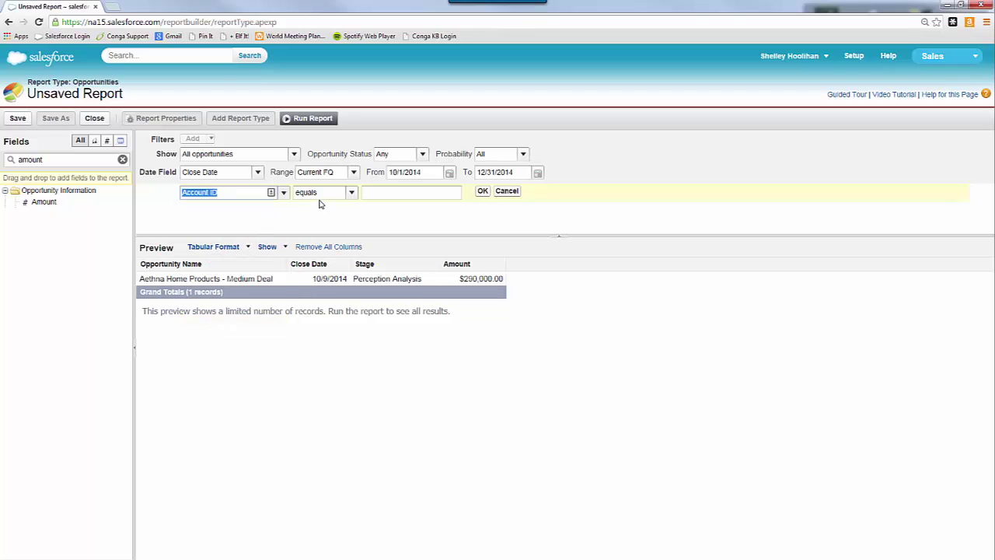
{"action": "left_click", "coordinate": [351, 192]}
{"action": "left_click", "coordinate": [359, 196]}
{"action": "left_click", "coordinate": [374, 194]}
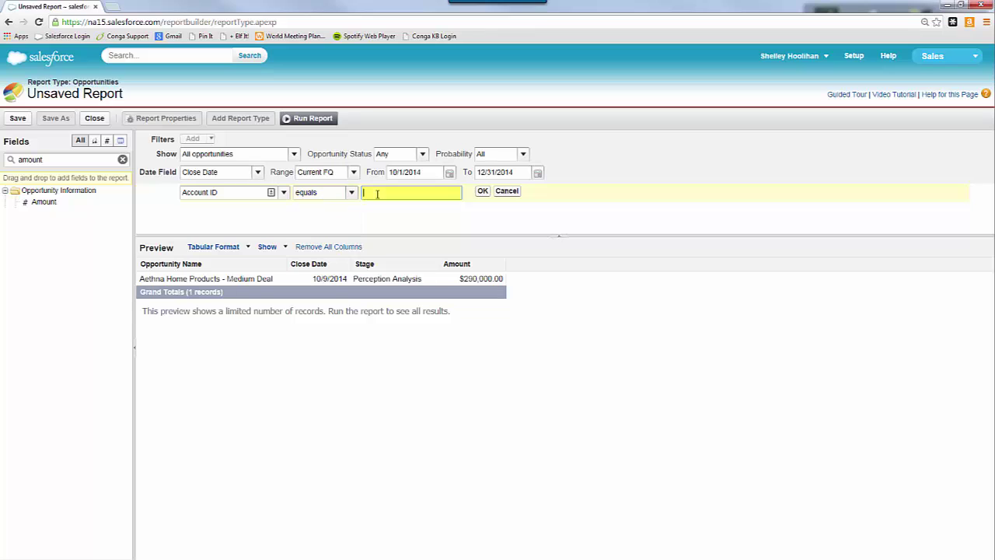
{"action": "left_click", "coordinate": [483, 194]}
{"action": "left_click", "coordinate": [483, 193]}
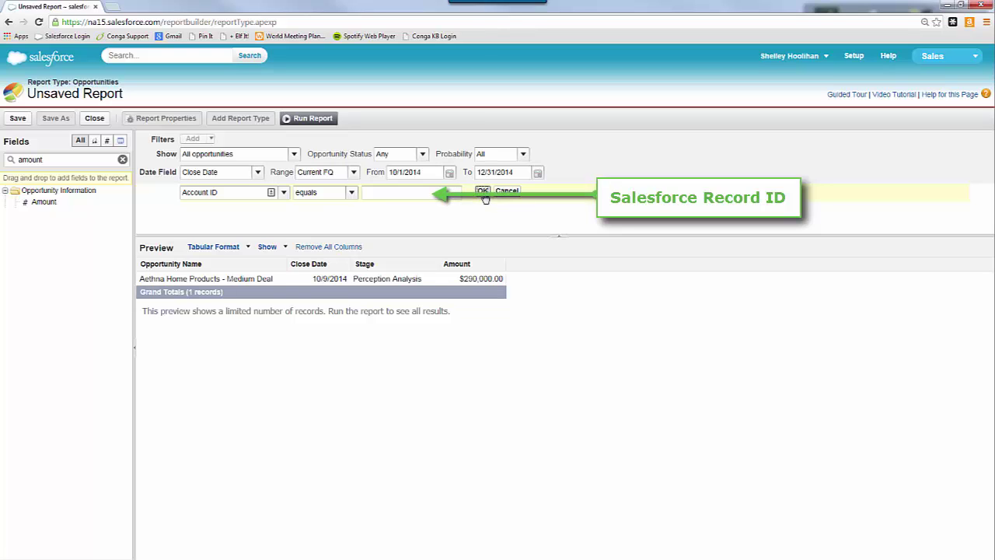
{"action": "left_click", "coordinate": [482, 192]}
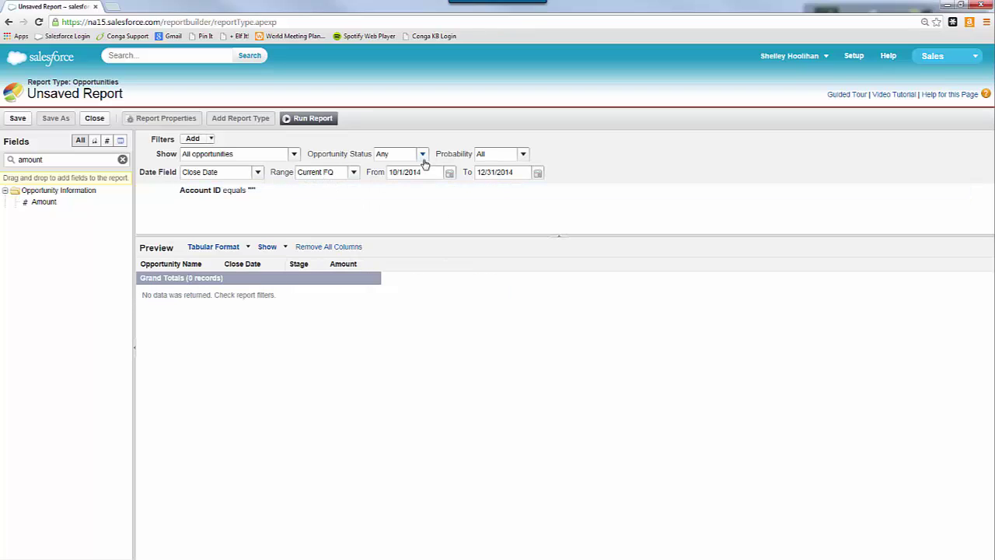
{"action": "left_click", "coordinate": [354, 173]}
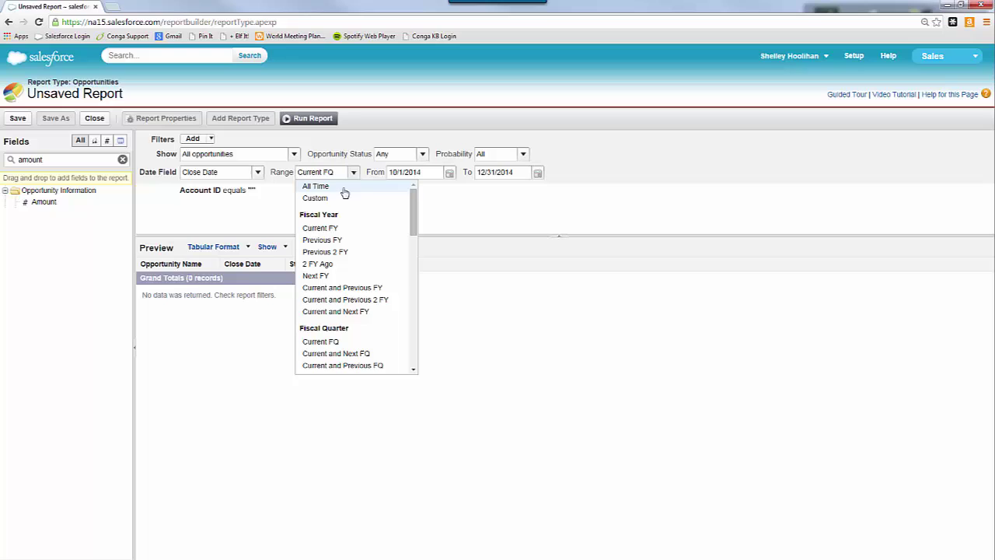
{"action": "left_click", "coordinate": [336, 187]}
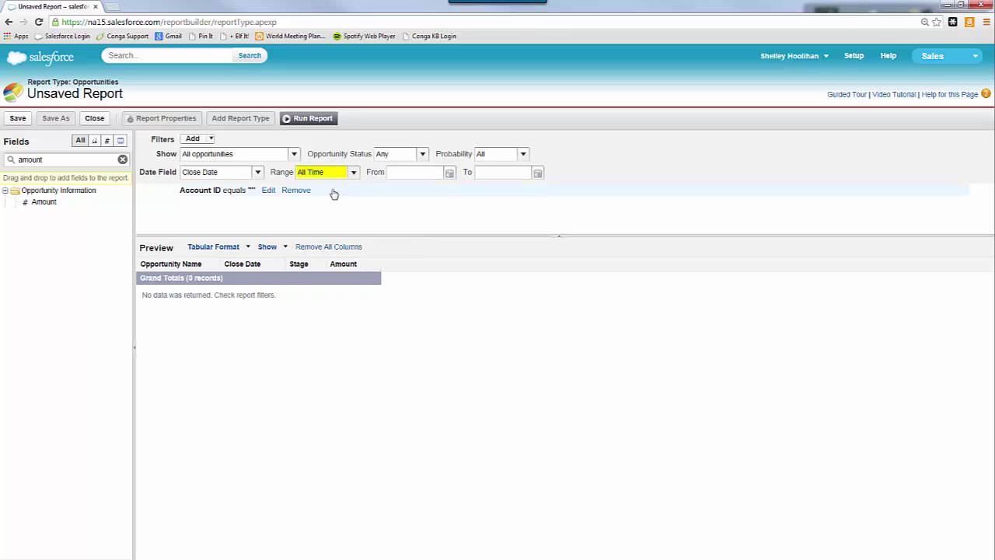
Begin saving the report and name it "Account - Account Brief [Opptys]", with its unique name filled in automatically
{"action": "left_click", "coordinate": [18, 121]}
{"action": "type", "text": "A"}
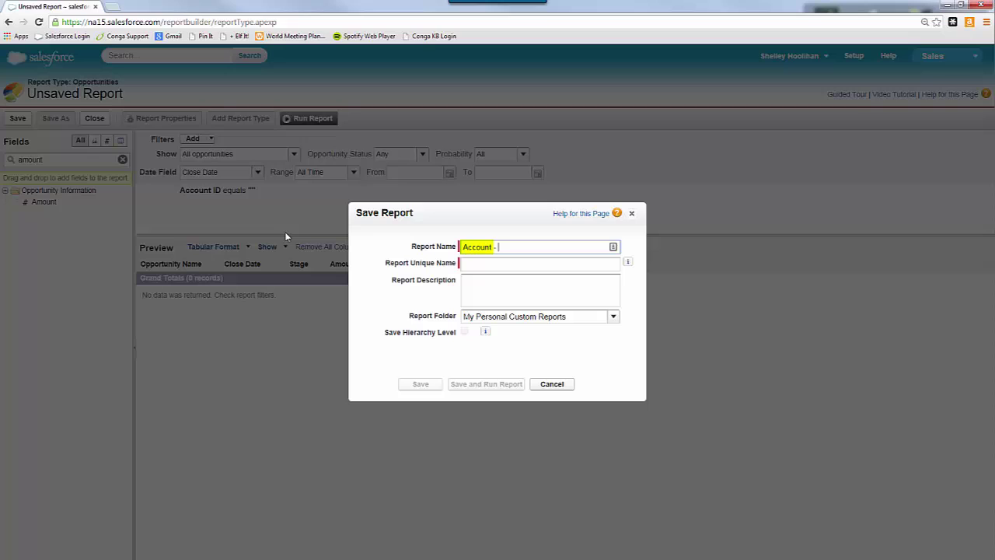
{"action": "type", "text": "ccount Brie"}
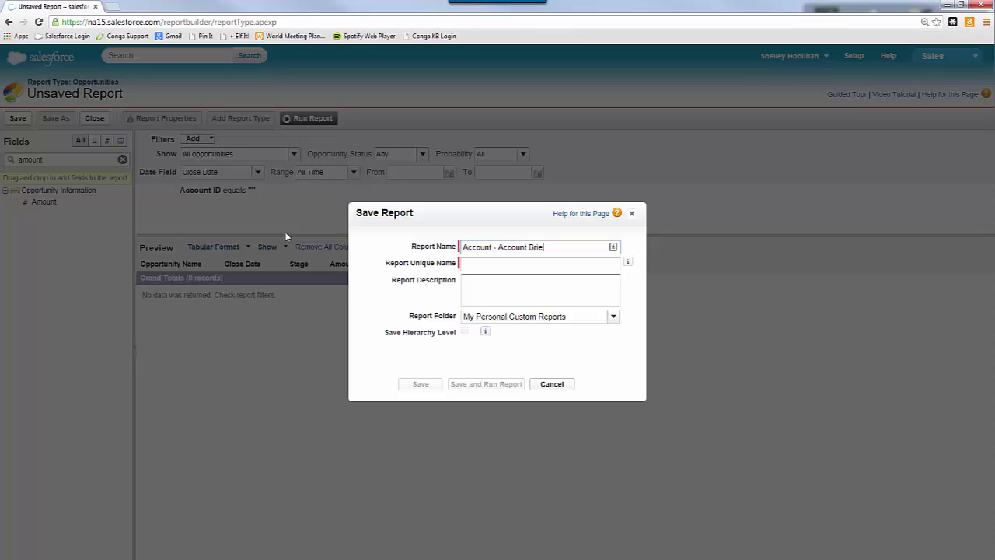
{"action": "type", "text": "f [Opptys]"}
{"action": "key", "text": "Tab"}
{"action": "key", "text": "Tab"}
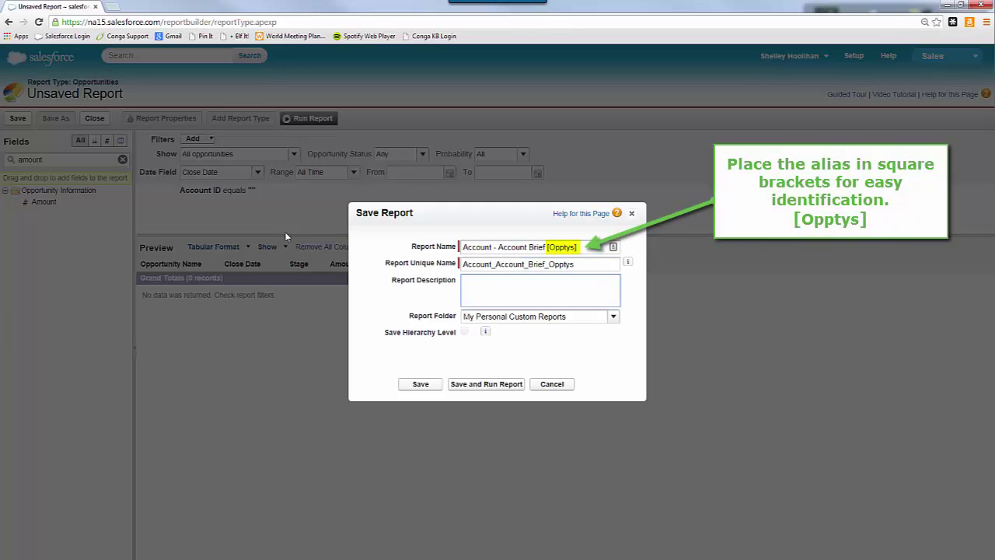
Save the report in the Conga Composer Reports folder with the description "Retrieves all Opportunities for a given Account."
{"action": "type", "text": "Retrieves all Opportunities for a given A"}
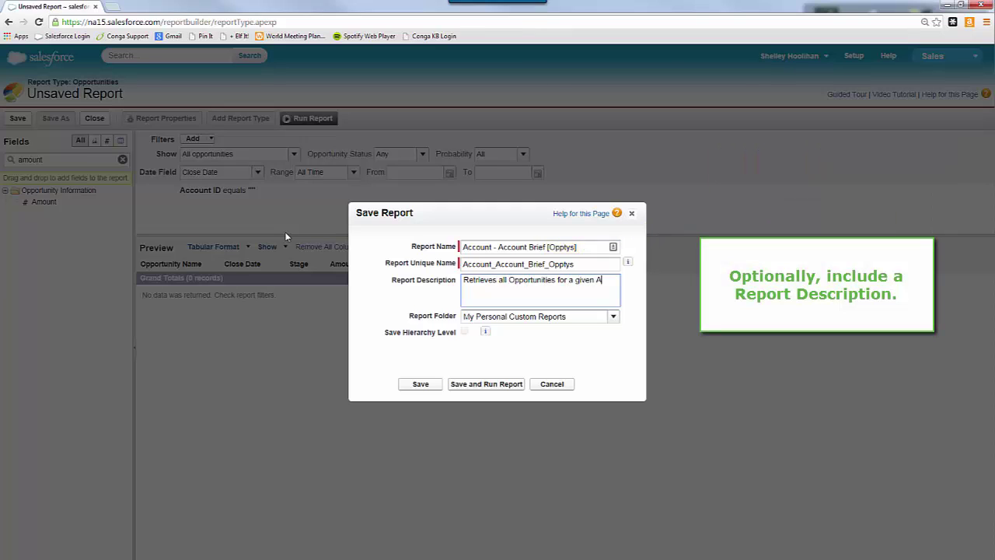
{"action": "type", "text": "ccount."}
{"action": "key", "text": "Tab"}
{"action": "left_click", "coordinate": [614, 319]}
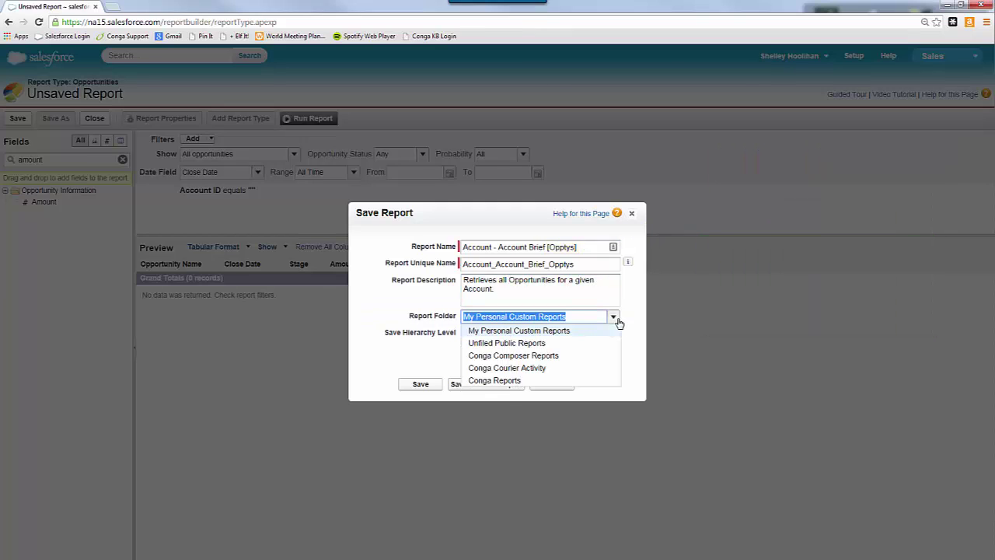
{"action": "left_click", "coordinate": [554, 358]}
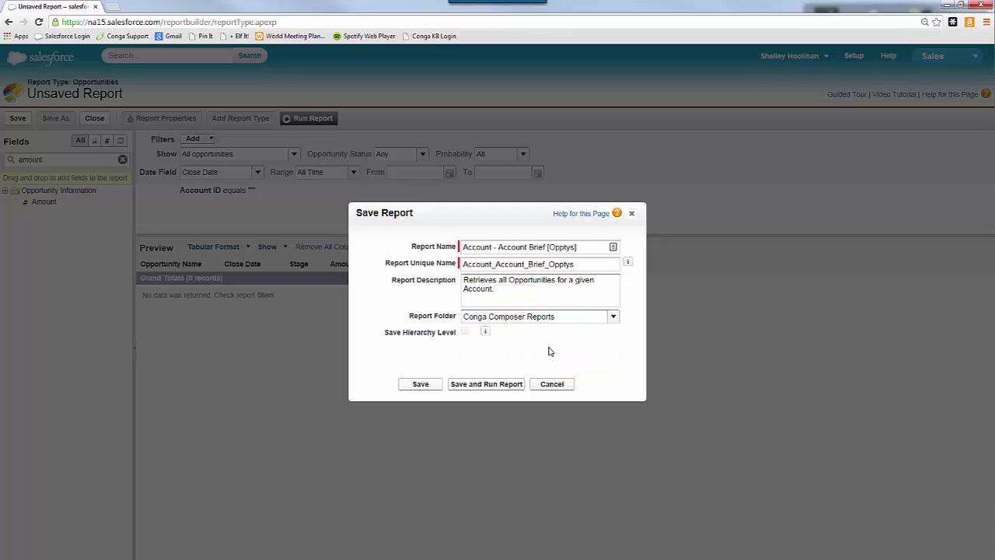
{"action": "left_click", "coordinate": [435, 385]}
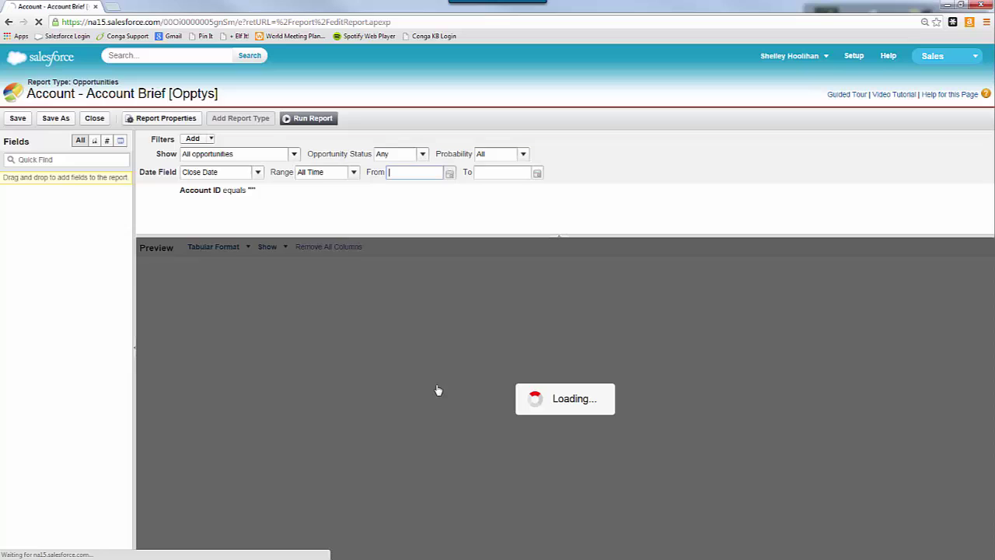
Copy the saved report's record ID from the page URL
{"action": "left_click", "coordinate": [181, 22]}
{"action": "left_click", "coordinate": [180, 22]}
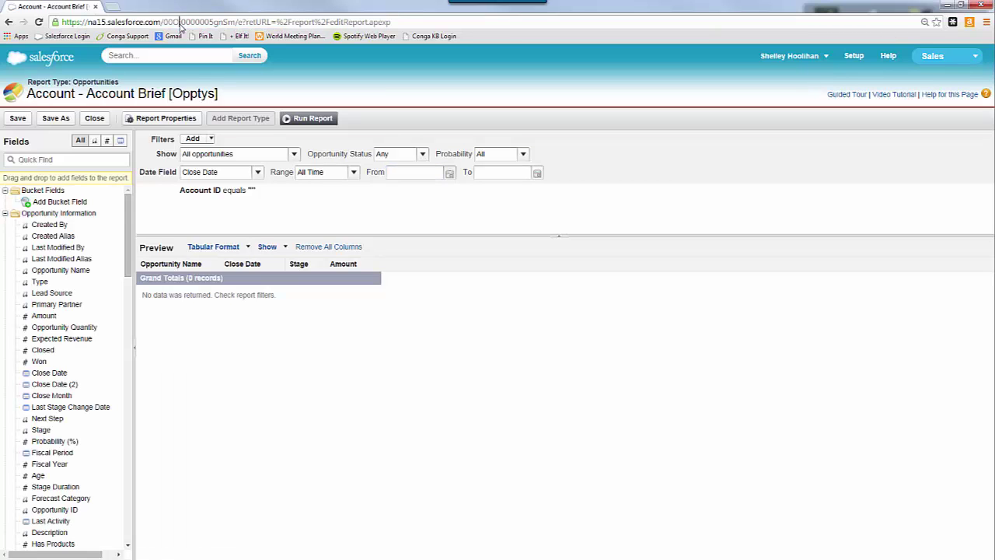
{"action": "double_click", "coordinate": [181, 22]}
{"action": "right_click", "coordinate": [181, 23]}
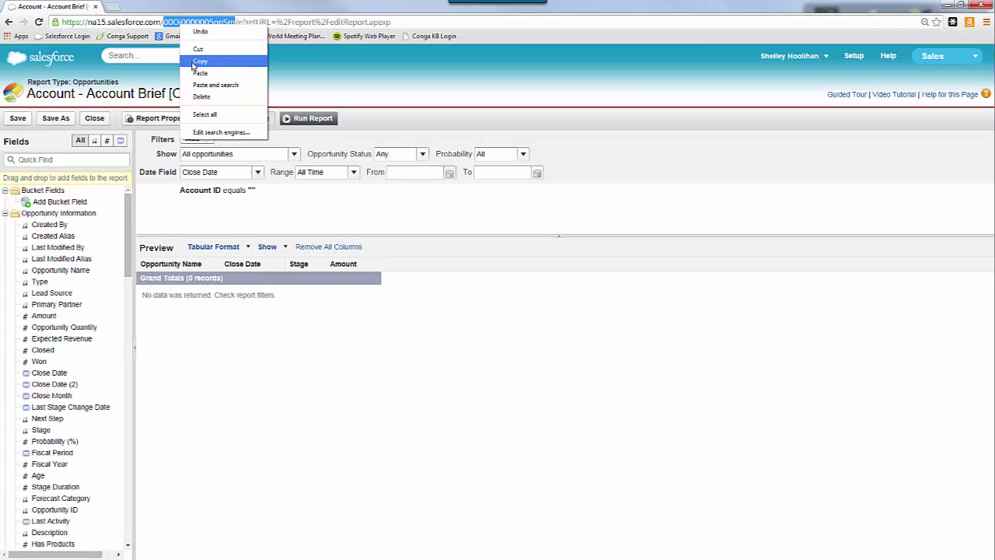
{"action": "left_click", "coordinate": [196, 61]}
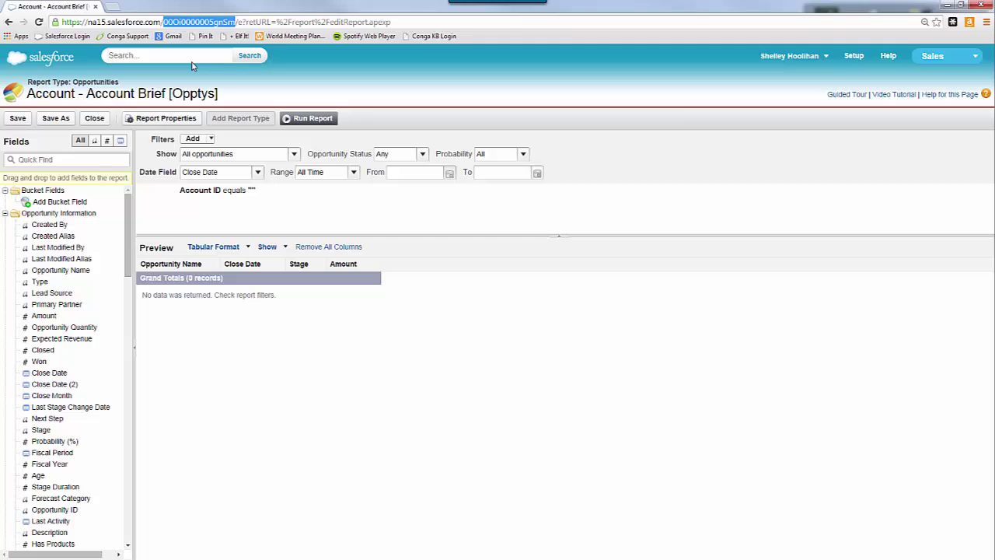
Open the Buttons, Links, and Actions setup page for the Accounts object
{"action": "left_click", "coordinate": [852, 57]}
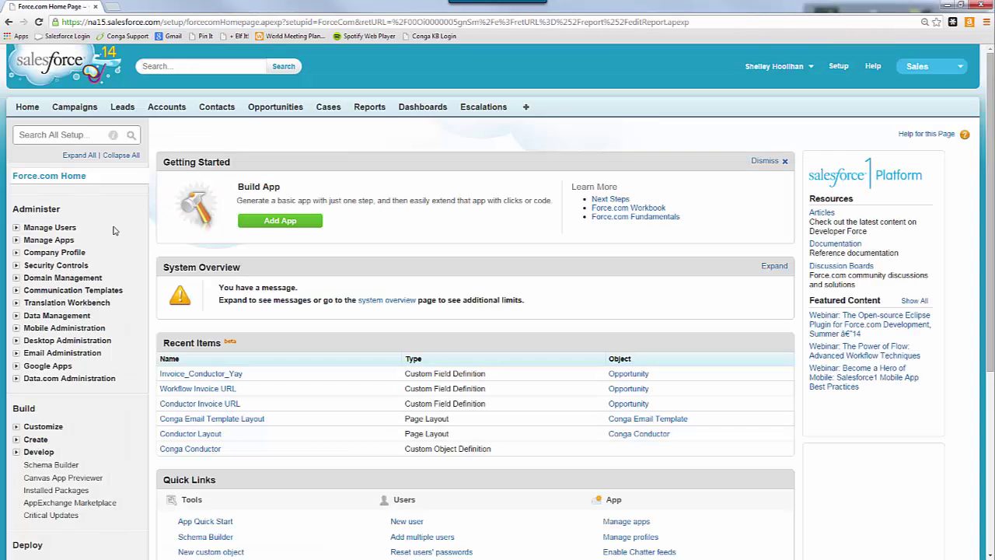
{"action": "left_click", "coordinate": [16, 426]}
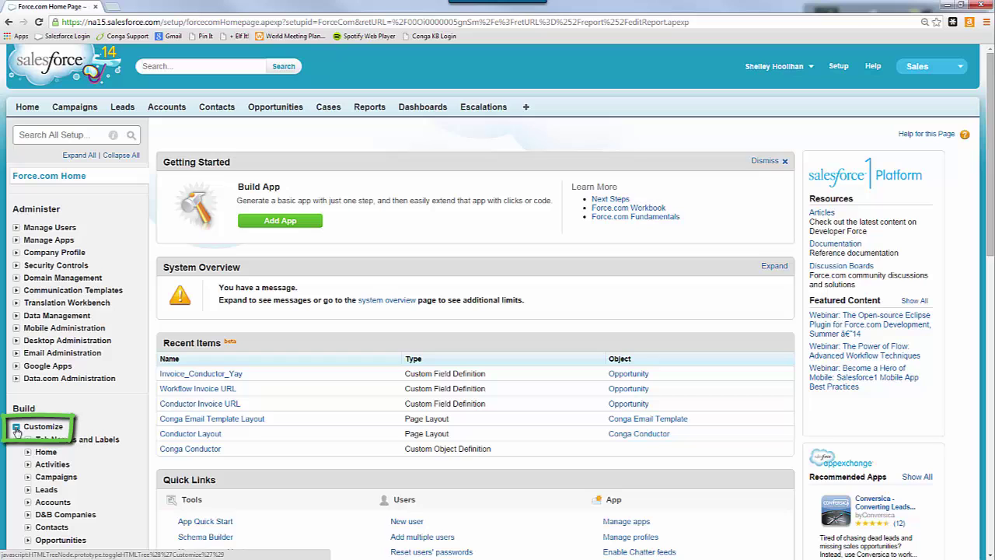
{"action": "left_click", "coordinate": [28, 501]}
{"action": "scroll", "coordinate": [54, 498], "scroll_direction": "down", "scroll_amount": 2}
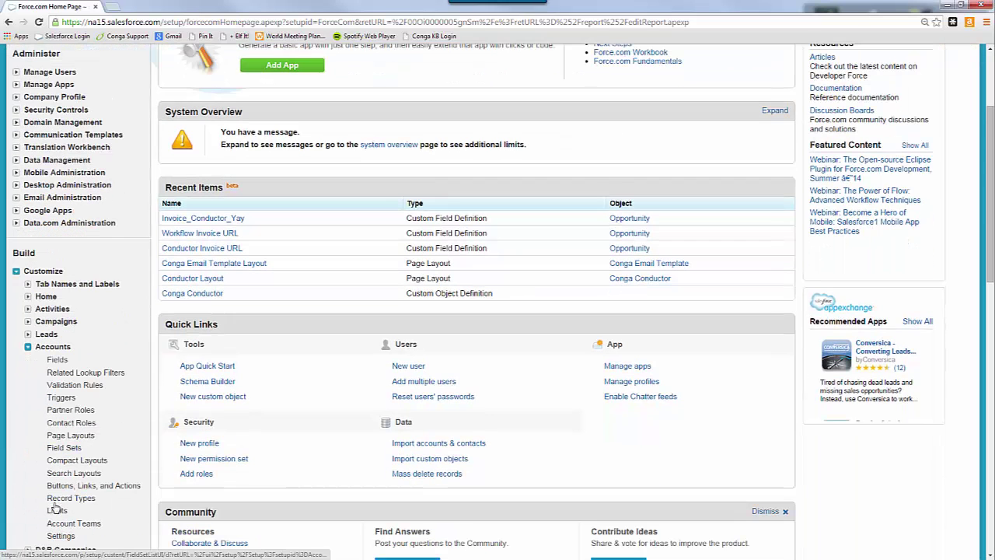
{"action": "left_click", "coordinate": [65, 486]}
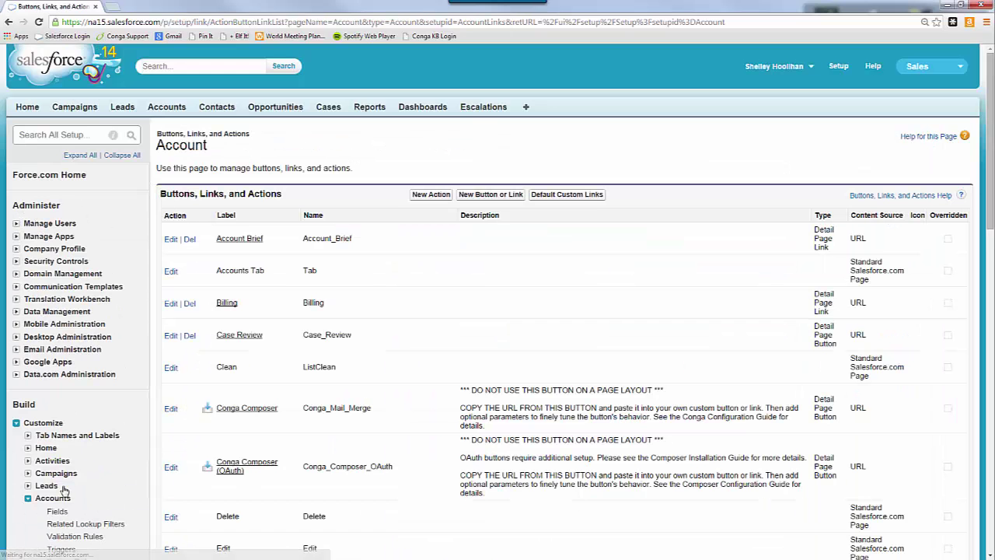
Edit the Account Brief custom link and append a new line "&Reportid=" followed by the copied report ID to its URL
{"action": "left_click", "coordinate": [171, 239]}
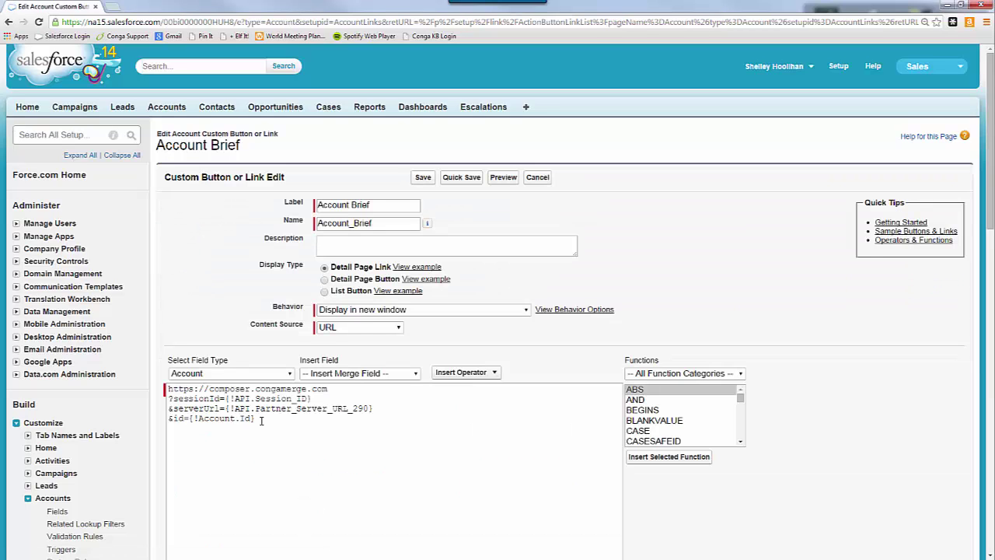
{"action": "left_click", "coordinate": [261, 420]}
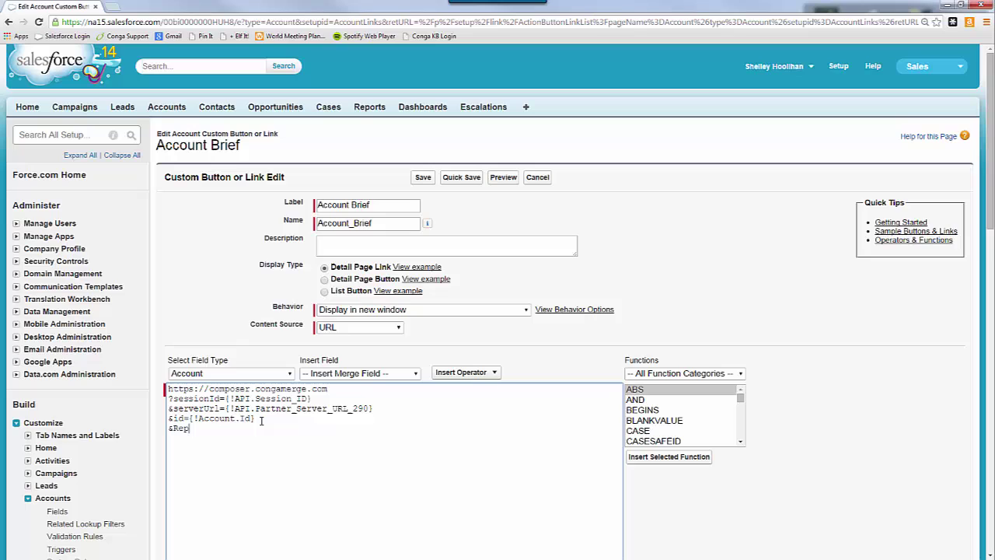
{"action": "type", "text": "ortId="}
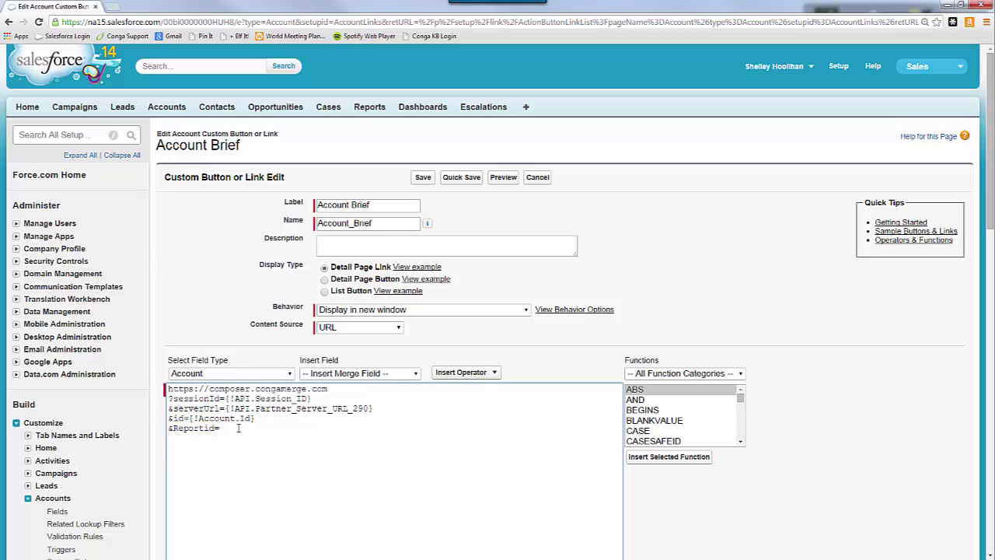
{"action": "right_click", "coordinate": [239, 427]}
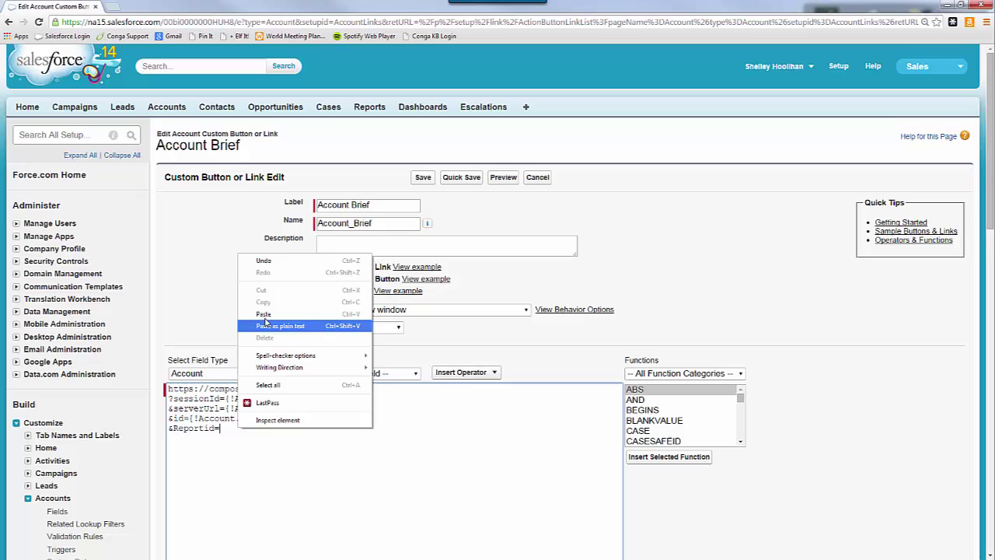
{"action": "left_click", "coordinate": [265, 312]}
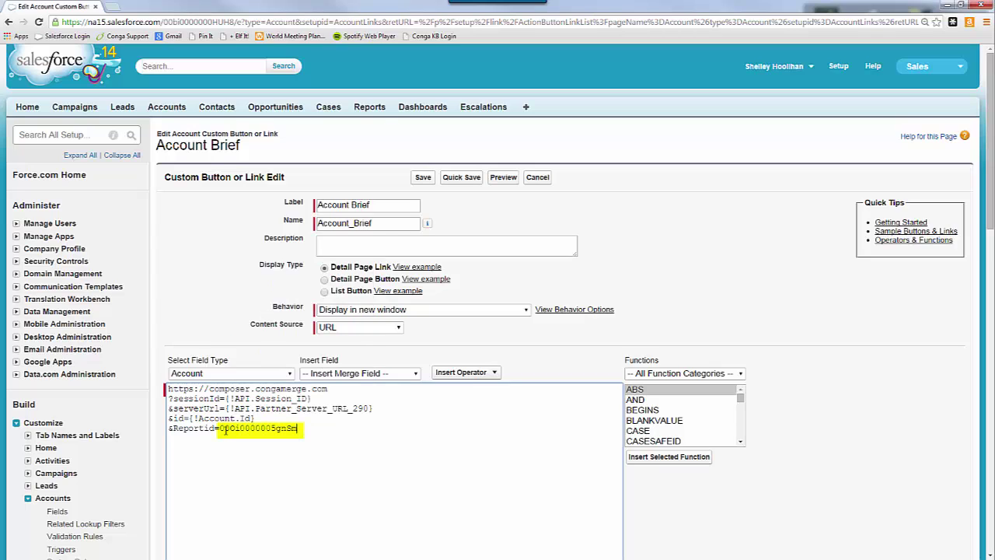
Insert the alias [Opptys] directly before the report ID in the Account Brief link's URL and save the link
{"action": "left_click", "coordinate": [222, 428]}
{"action": "type", "text": "{Opptys}"}
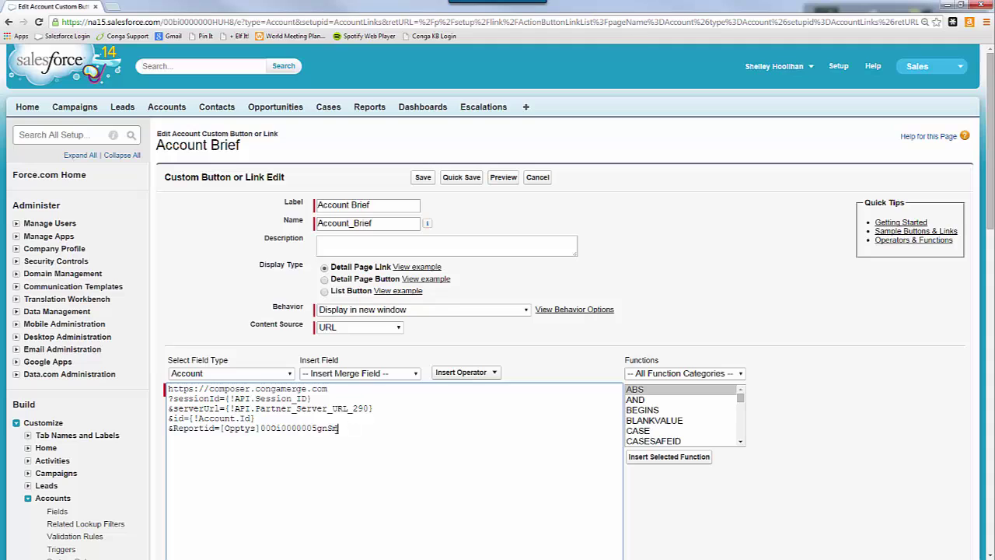
{"action": "left_click", "coordinate": [422, 178]}
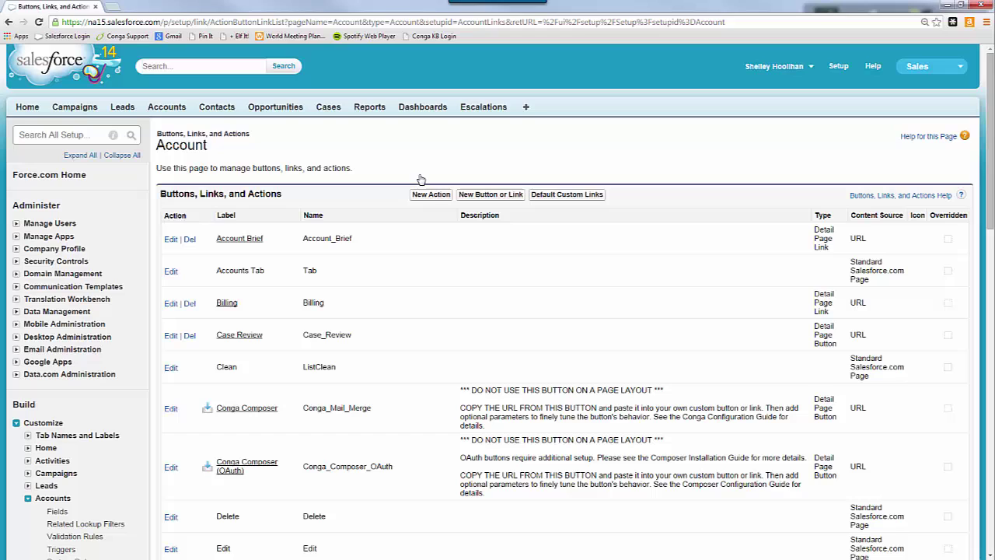
Open the Edge Communications account record and launch Conga Composer from its Account Brief custom link
{"action": "left_click", "coordinate": [176, 110]}
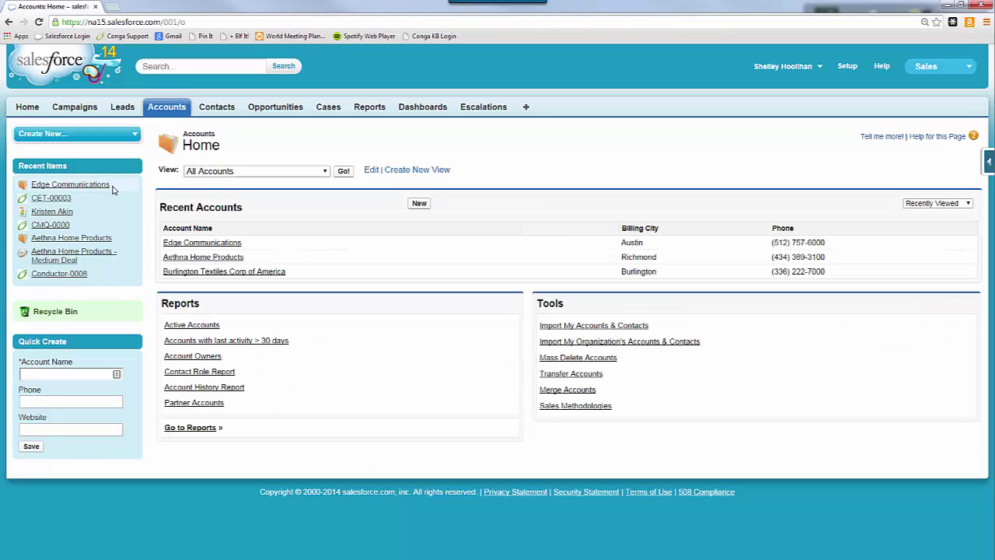
{"action": "left_click", "coordinate": [98, 187]}
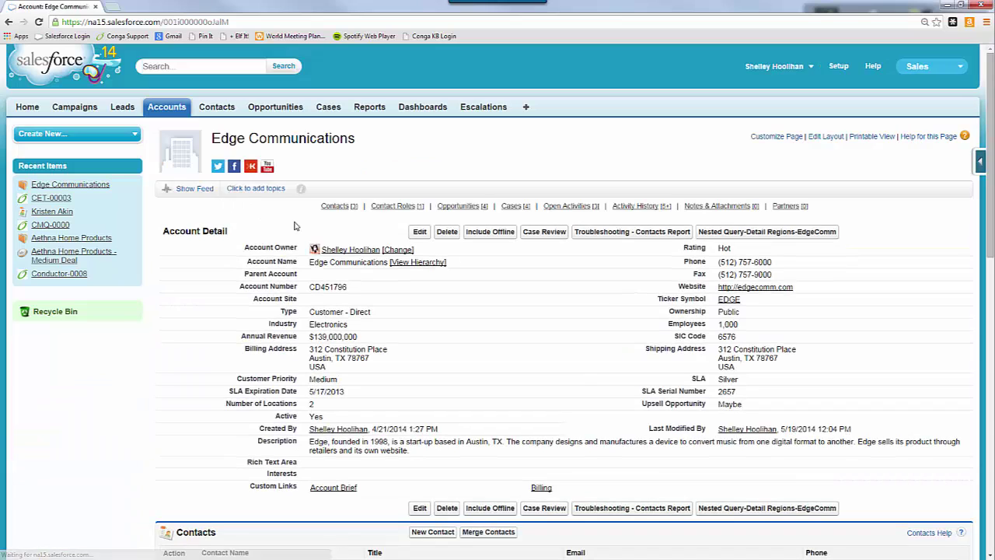
{"action": "left_click", "coordinate": [334, 487]}
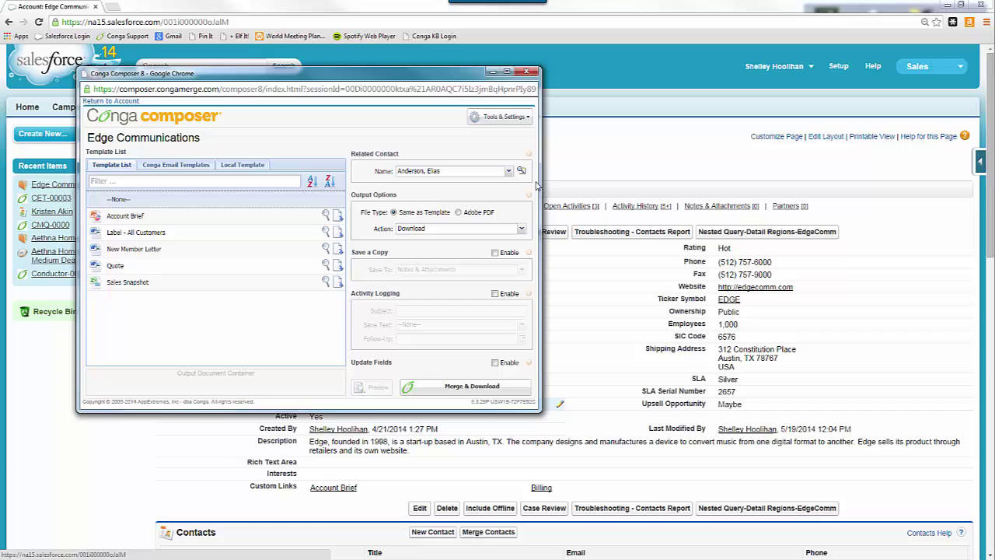
Open the Template Builder in Conga Composer and expand the Opptys dataset to examine its fields
{"action": "left_click", "coordinate": [509, 116]}
{"action": "left_click", "coordinate": [500, 145]}
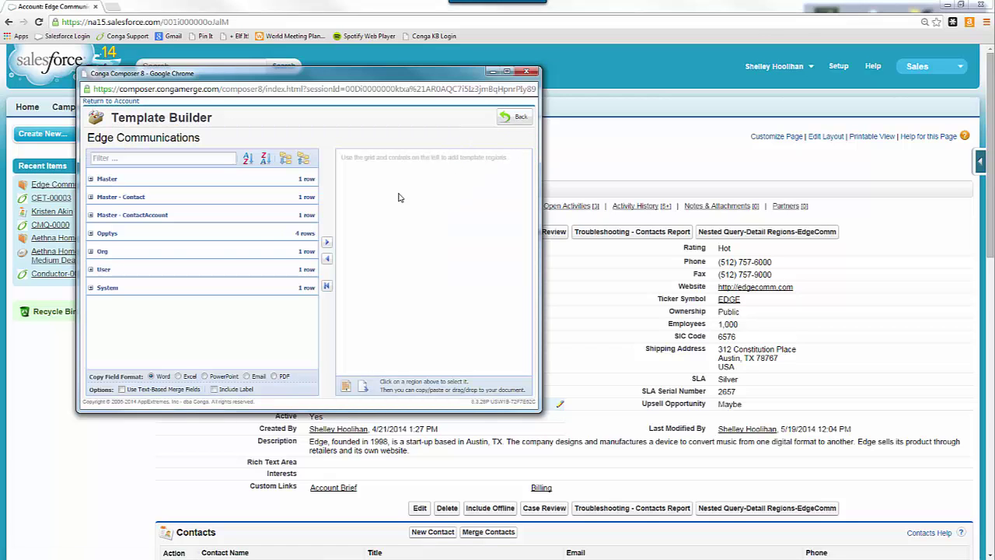
{"action": "left_click", "coordinate": [91, 235]}
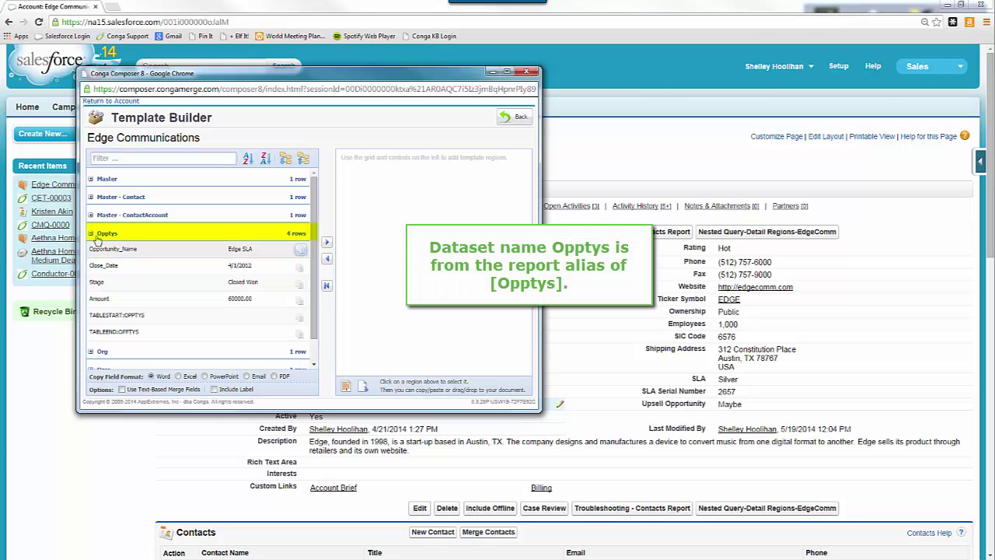